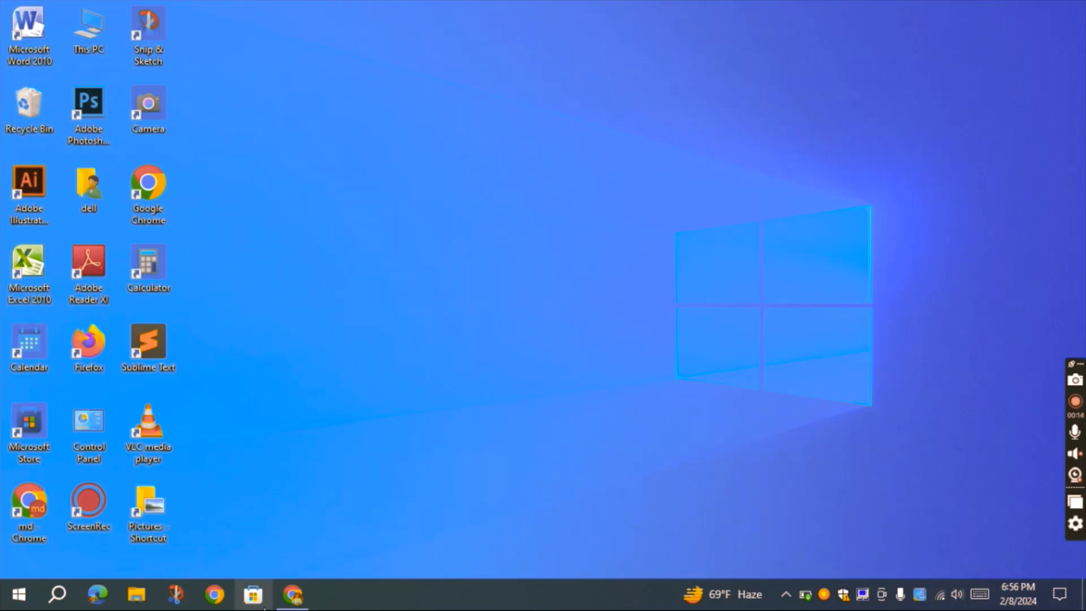
# View OmicronLab's Avro Keyboard page from the Google results in Chrome, and close the browser
pyautogui.click(299, 603)
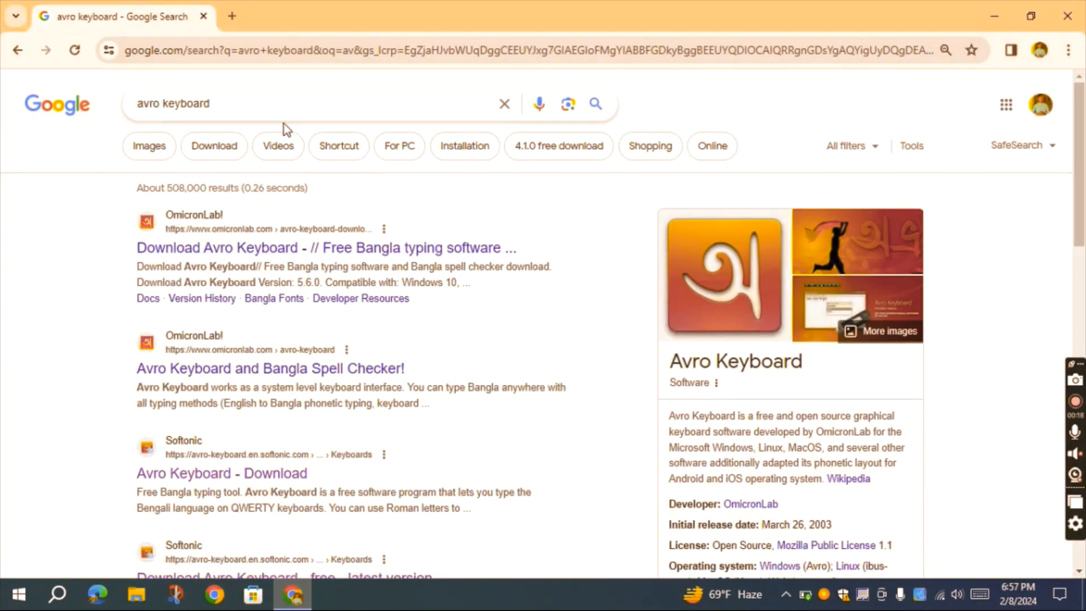
pyautogui.click(340, 371)
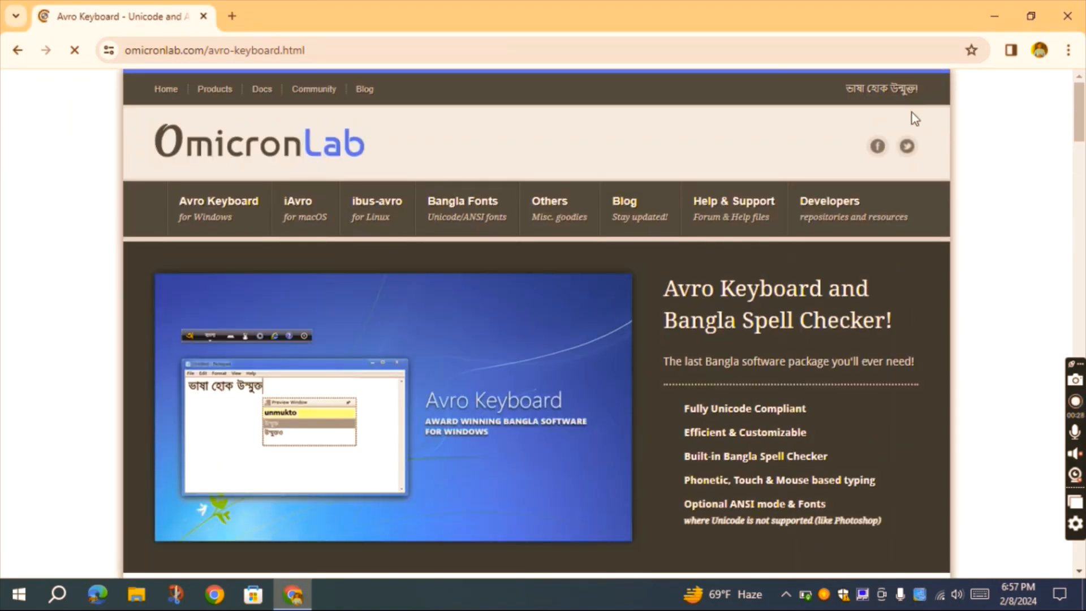
pyautogui.click(1071, 17)
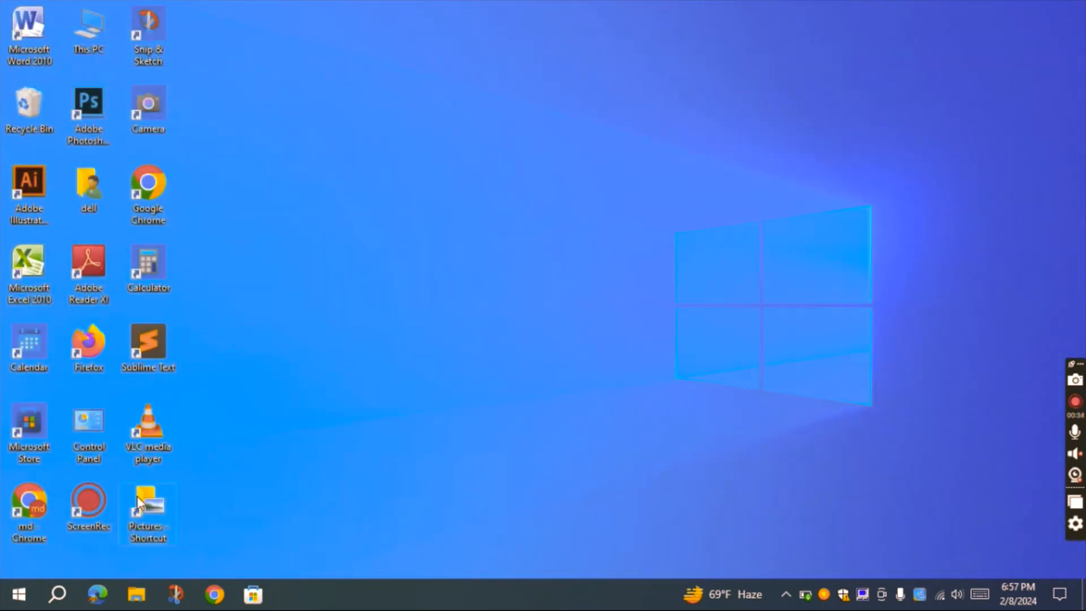
# Switch to File Explorer and open New folder on the F: drive, dismissing the unavailable-location error
pyautogui.click(136, 595)
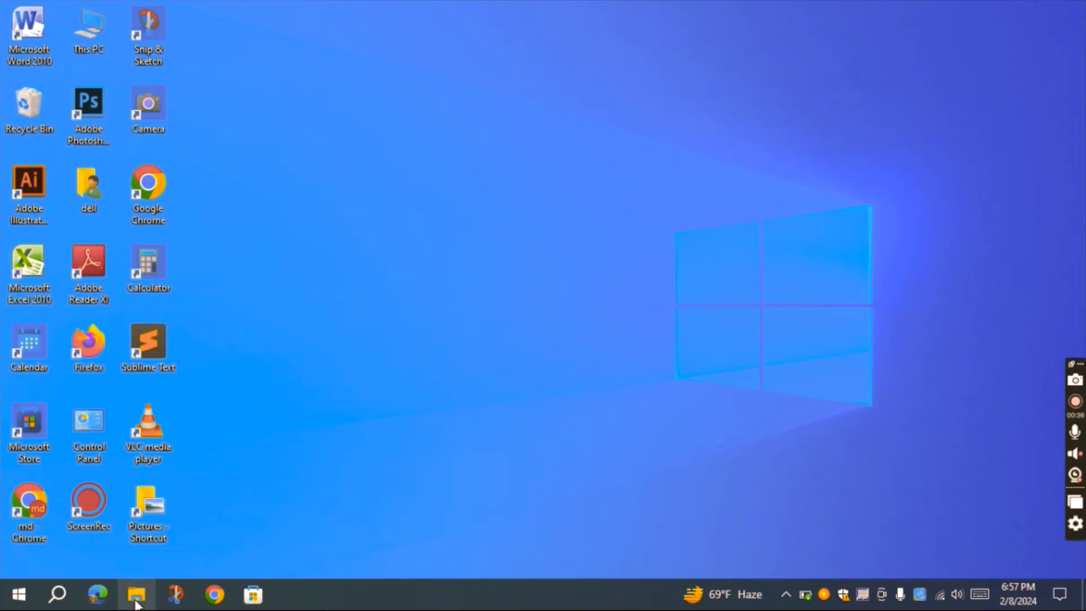
pyautogui.click(259, 238)
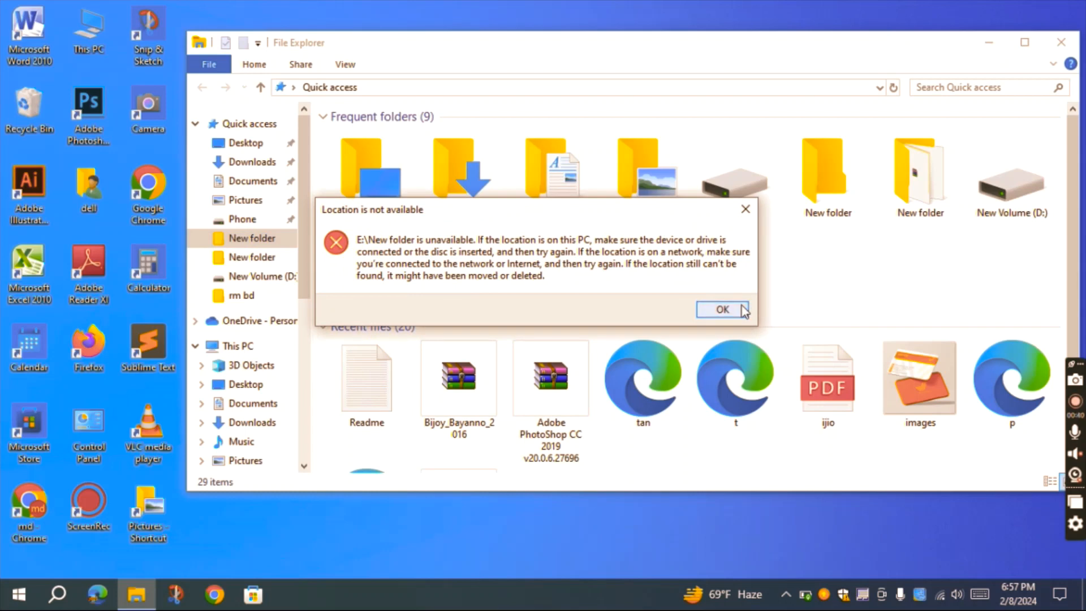
pyautogui.click(721, 310)
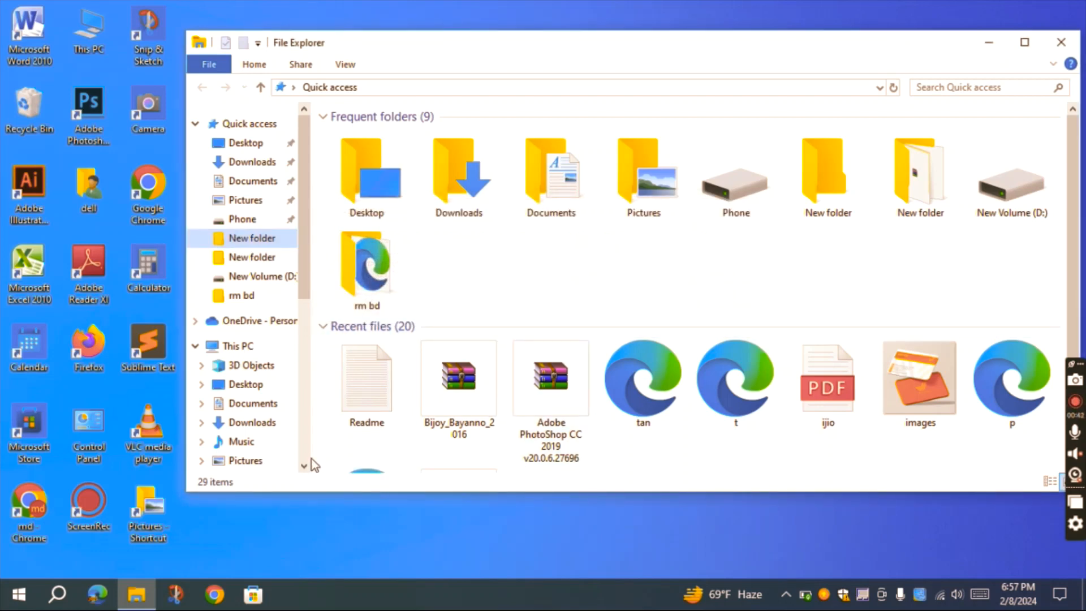
pyautogui.scroll(-2, 305, 467)
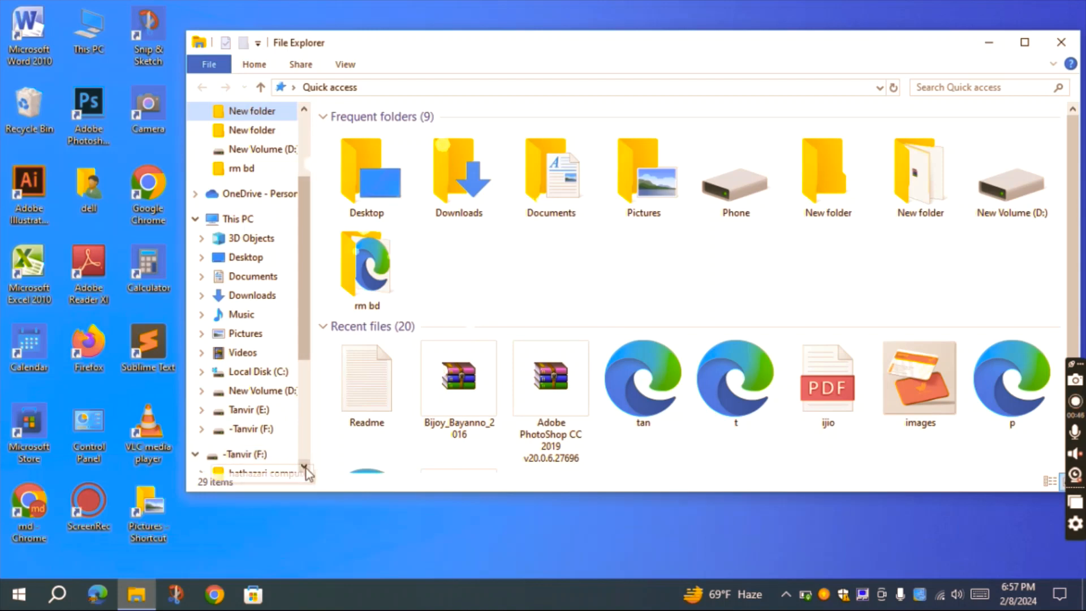
pyautogui.scroll(-1, 307, 469)
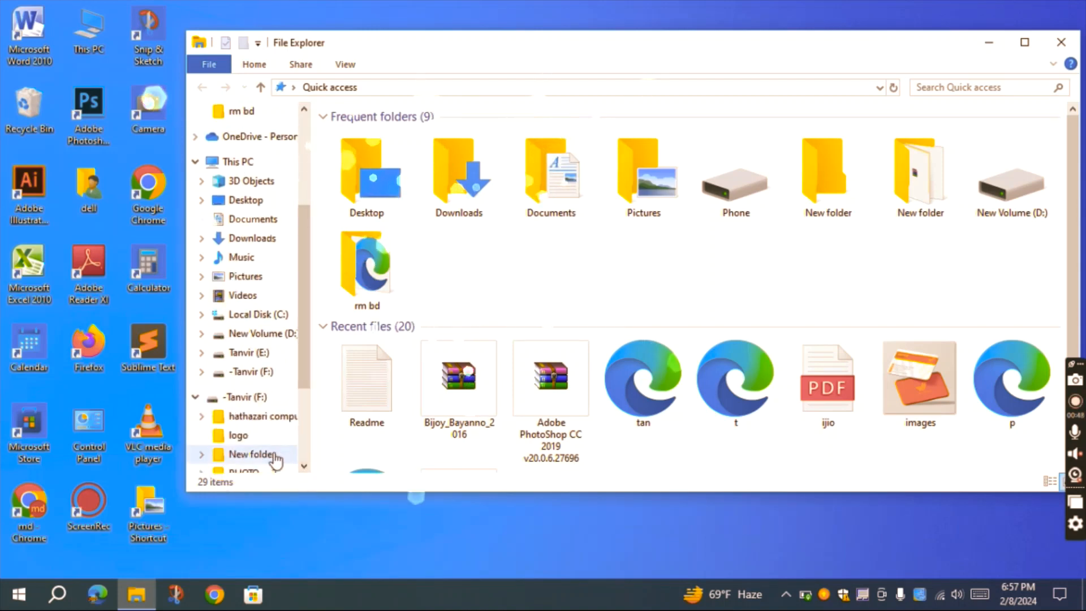
pyautogui.click(276, 454)
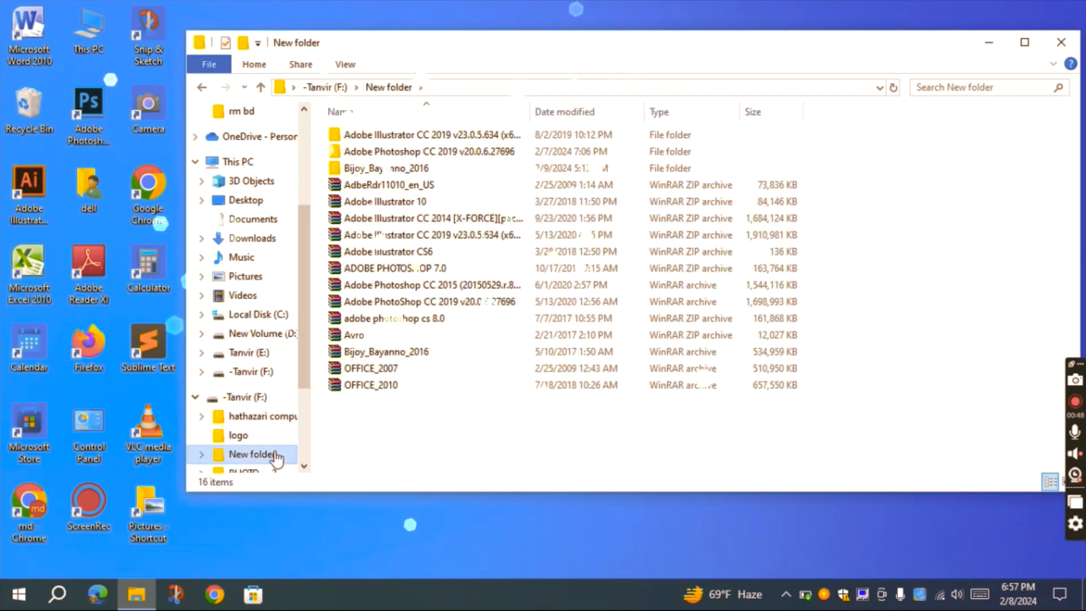
# Open the Avro archive, dismiss the WinRAR registration notice, and launch the avrokeyboard installer in the Avro 5 folder
pyautogui.doubleClick(454, 338)
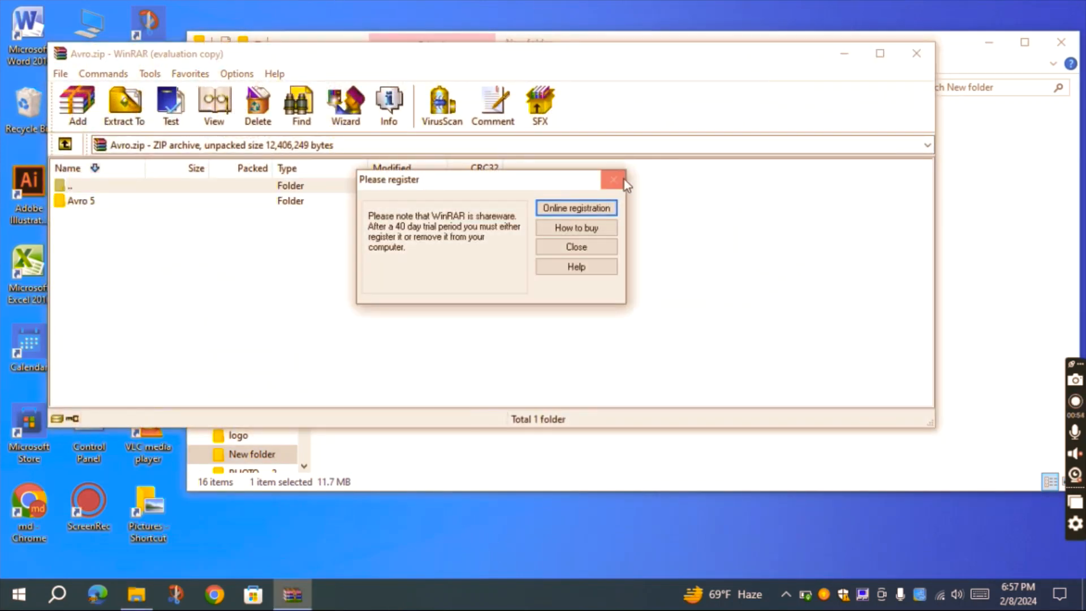
pyautogui.click(622, 179)
pyautogui.doubleClick(461, 204)
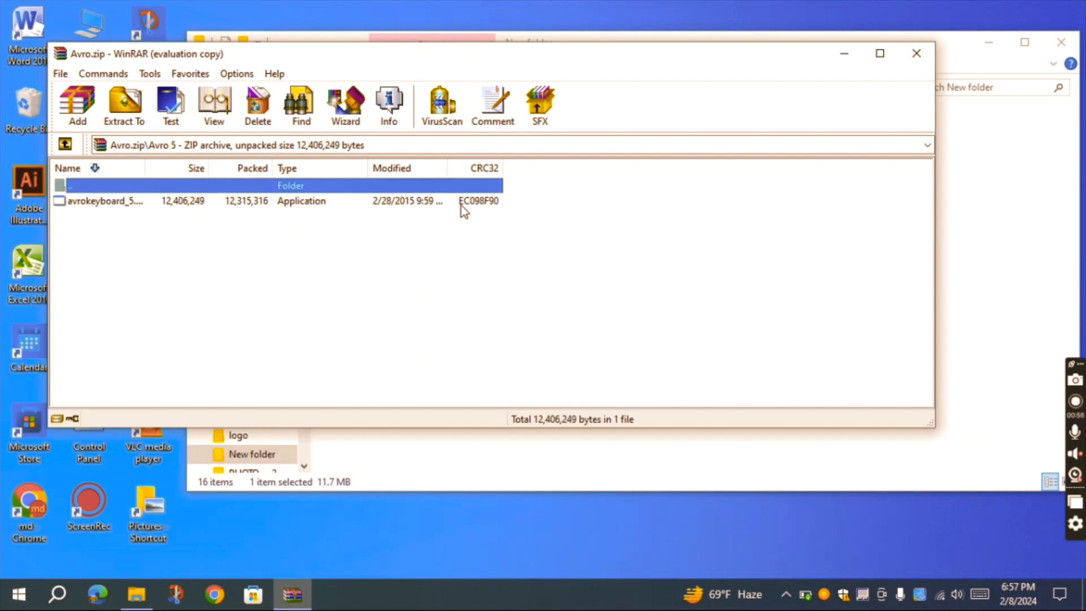
pyautogui.doubleClick(457, 204)
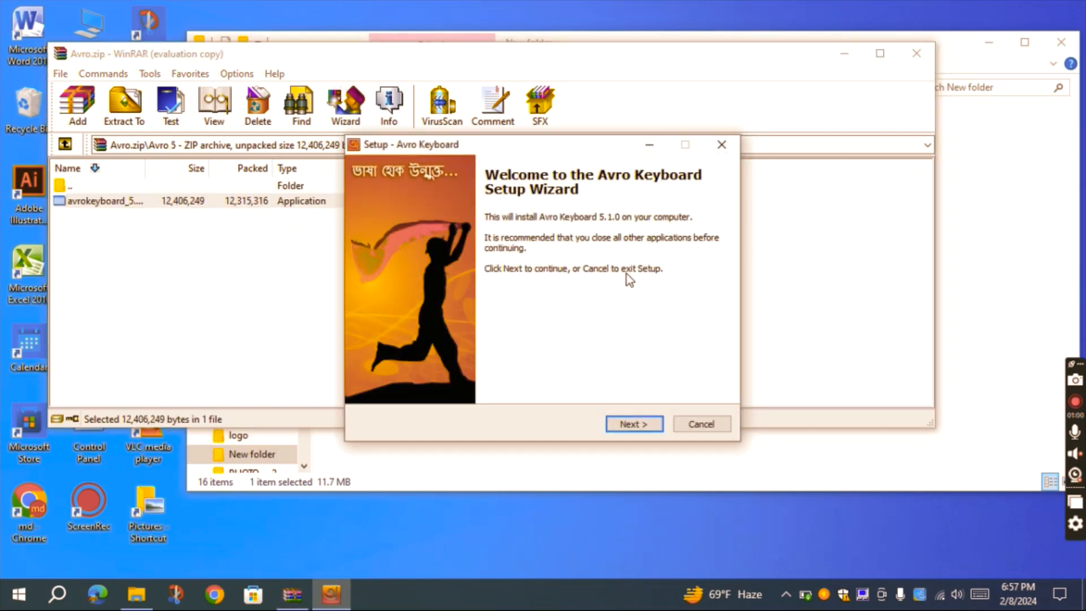
# Accept the license agreement in the Avro Keyboard setup and keep the default destination folder
pyautogui.click(633, 424)
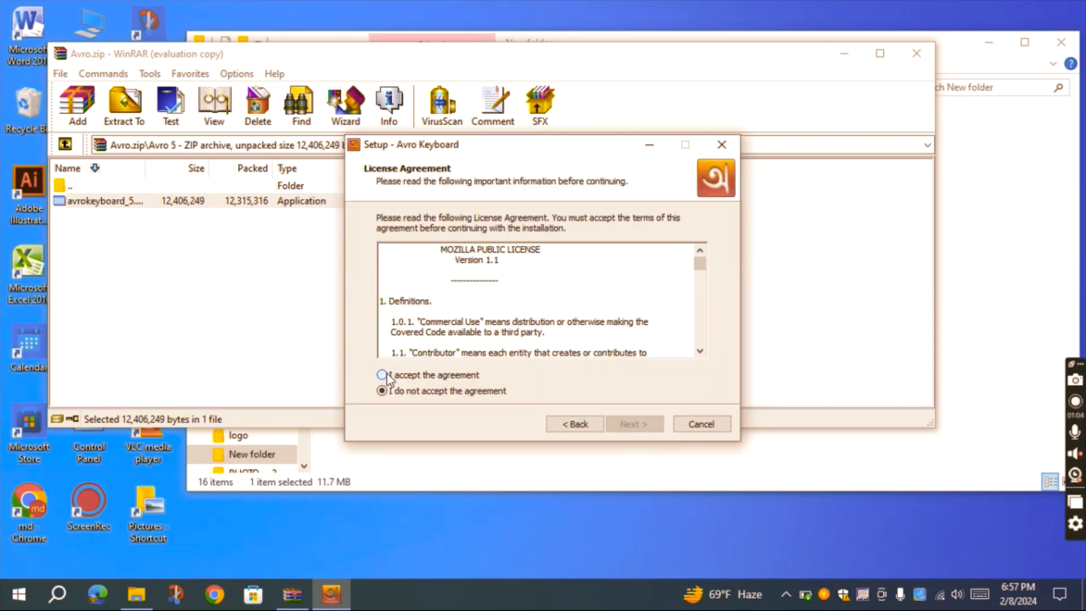
pyautogui.click(387, 375)
pyautogui.click(632, 424)
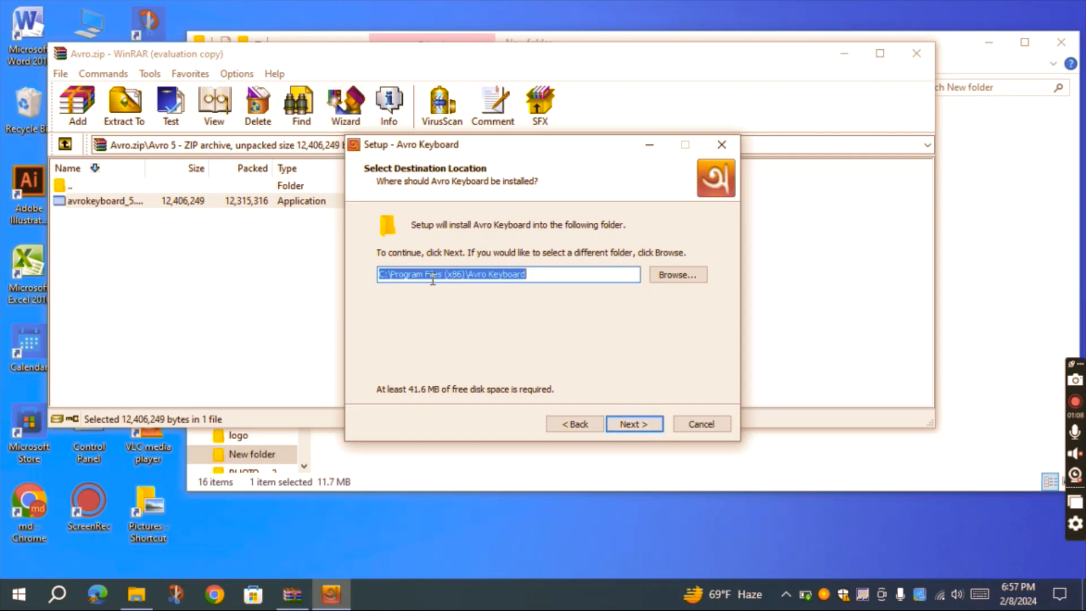
pyautogui.click(633, 425)
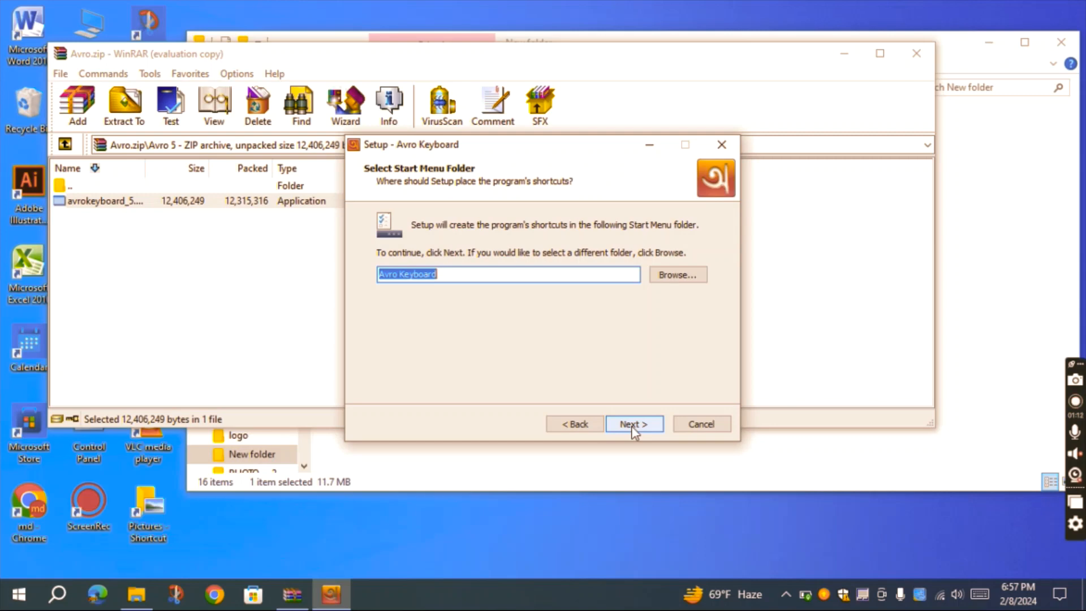
# Name the Start Menu folder Avro bangla and install Avro Keyboard with the default additional tasks, including Bangla (Bangladesh) language
pyautogui.click(447, 277)
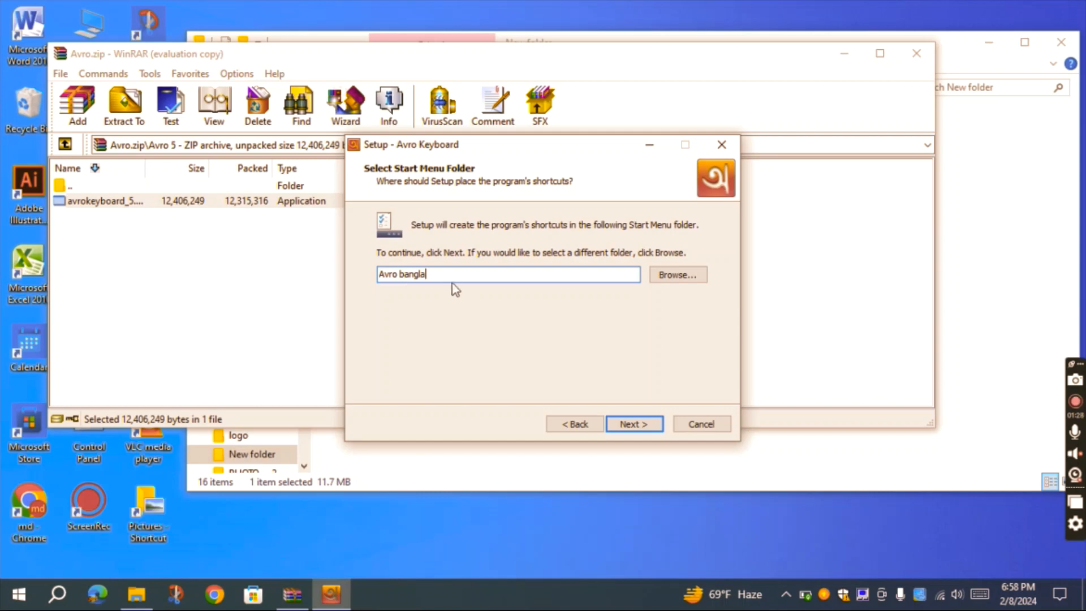
pyautogui.click(634, 425)
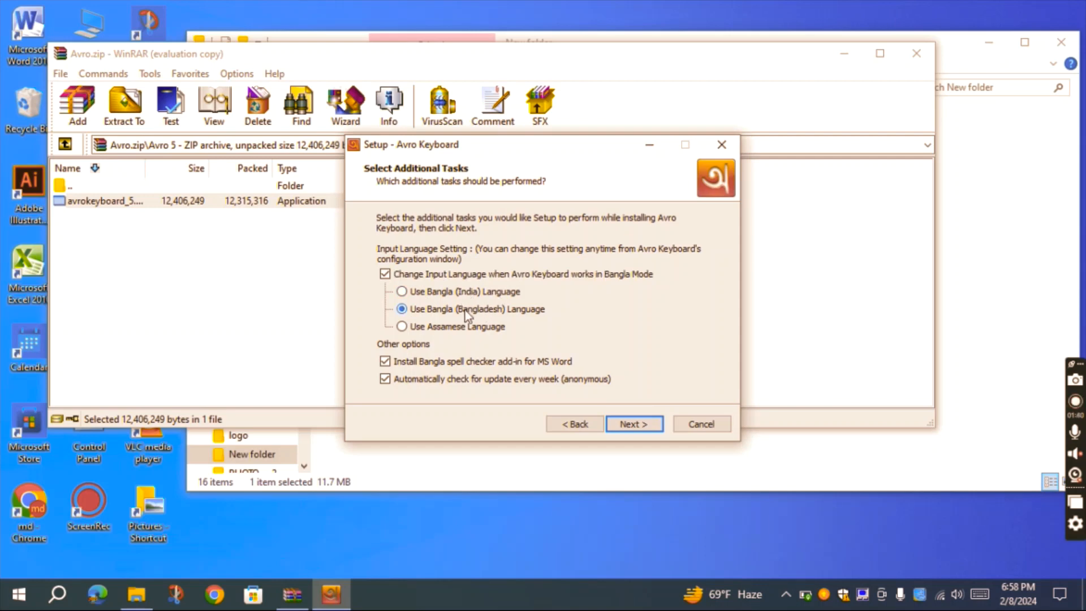
pyautogui.click(631, 426)
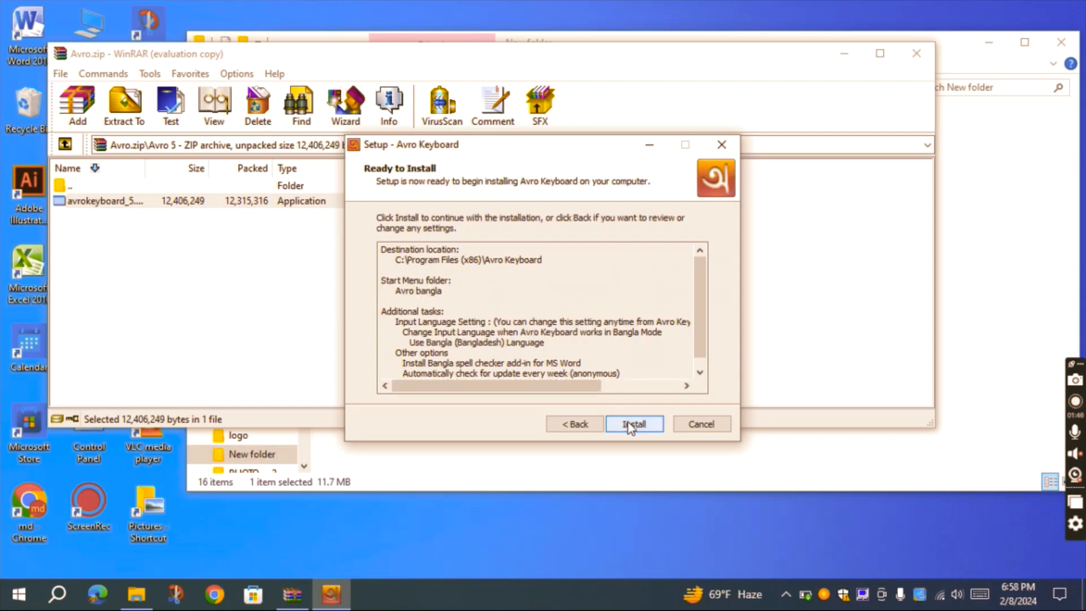
pyautogui.click(631, 426)
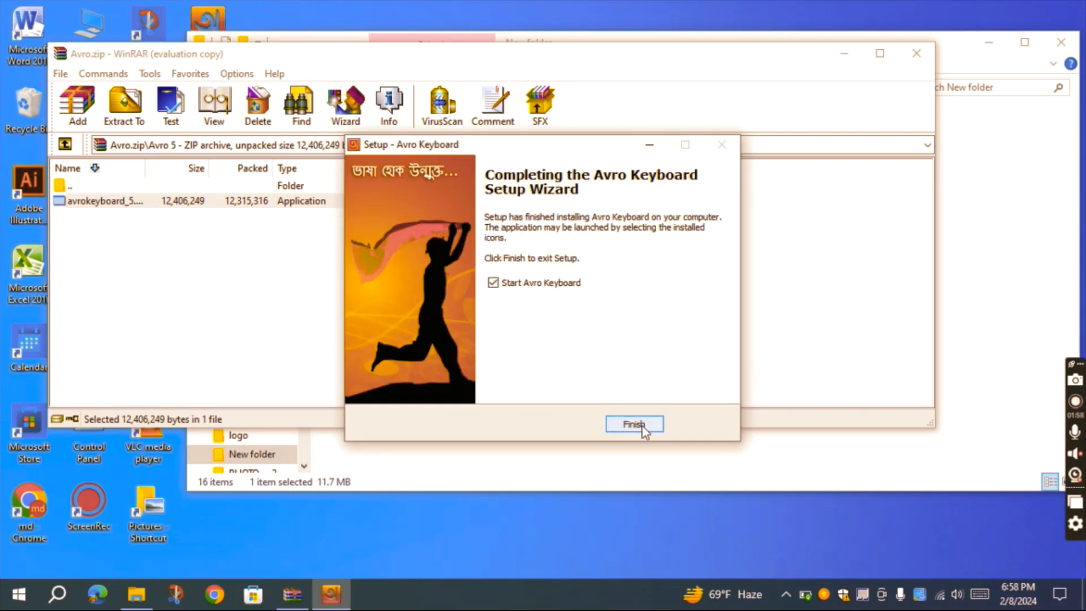
# Finish the setup with Start Avro Keyboard enabled, and close the WinRAR and File Explorer windows
pyautogui.click(634, 424)
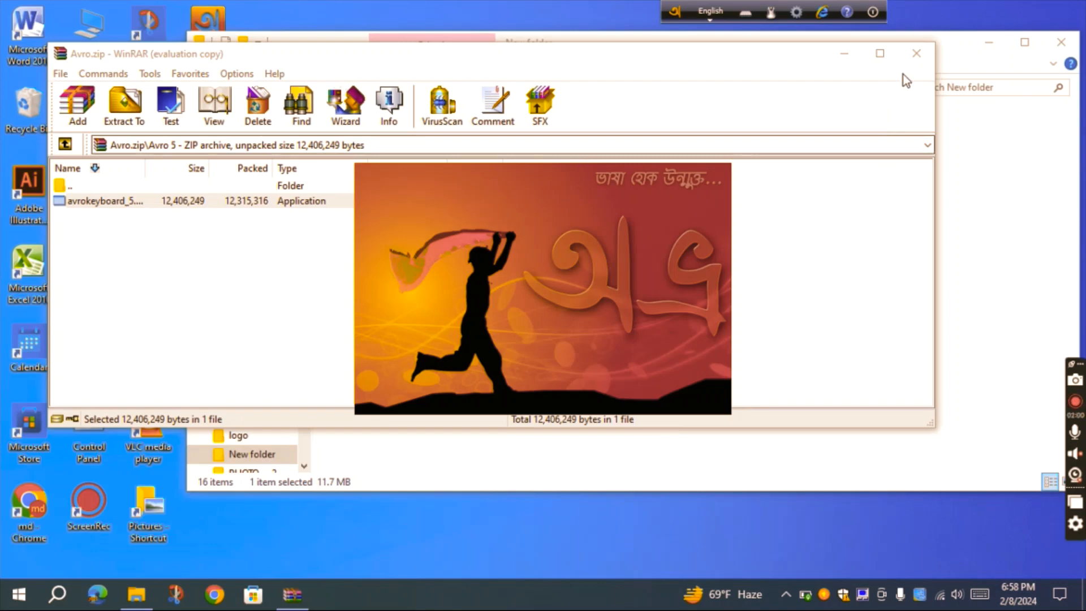
pyautogui.click(916, 54)
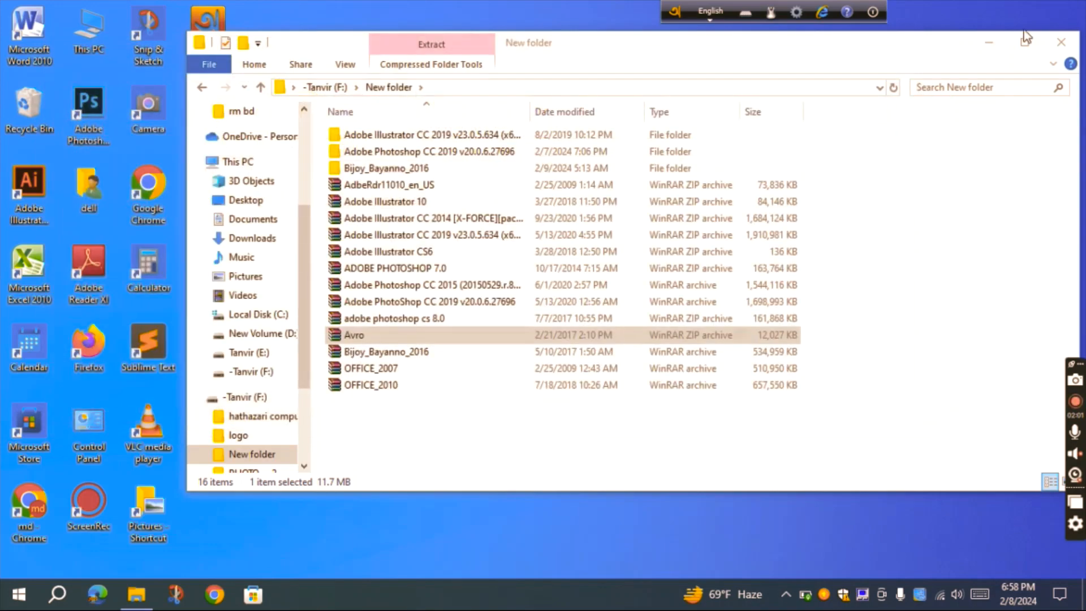
pyautogui.click(1074, 39)
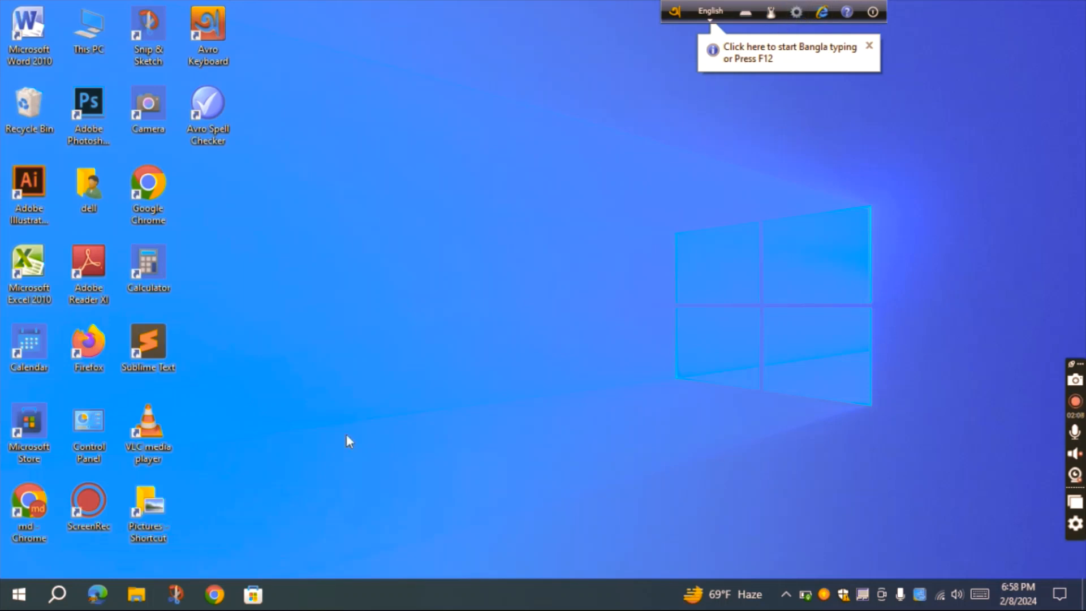
# Find Microsoft Word 2010 through Windows search and open it with a blank document
pyautogui.click(8, 602)
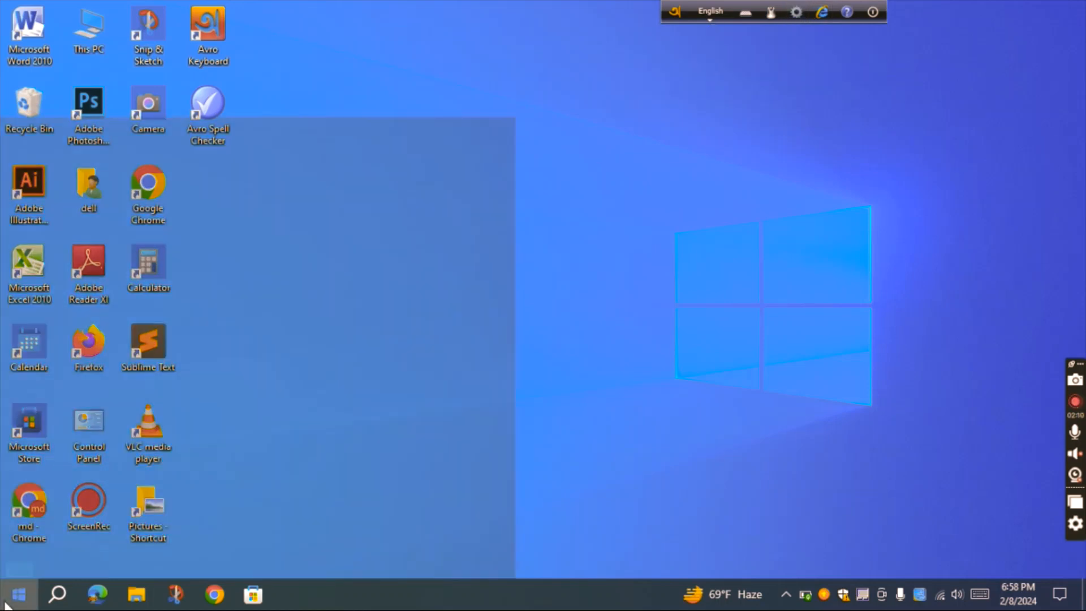
pyautogui.write('w')
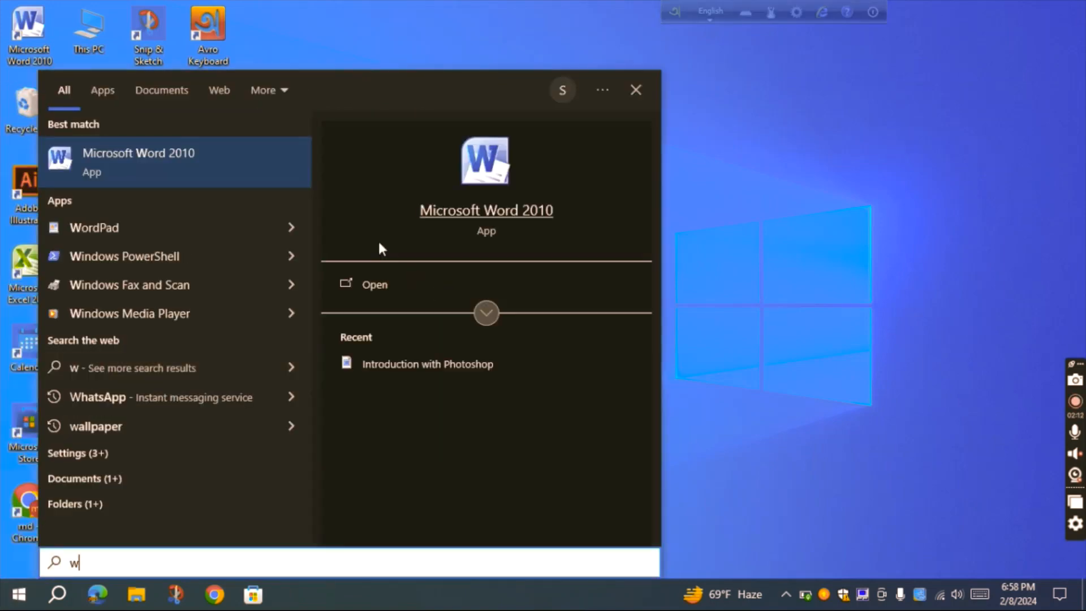
pyautogui.click(387, 284)
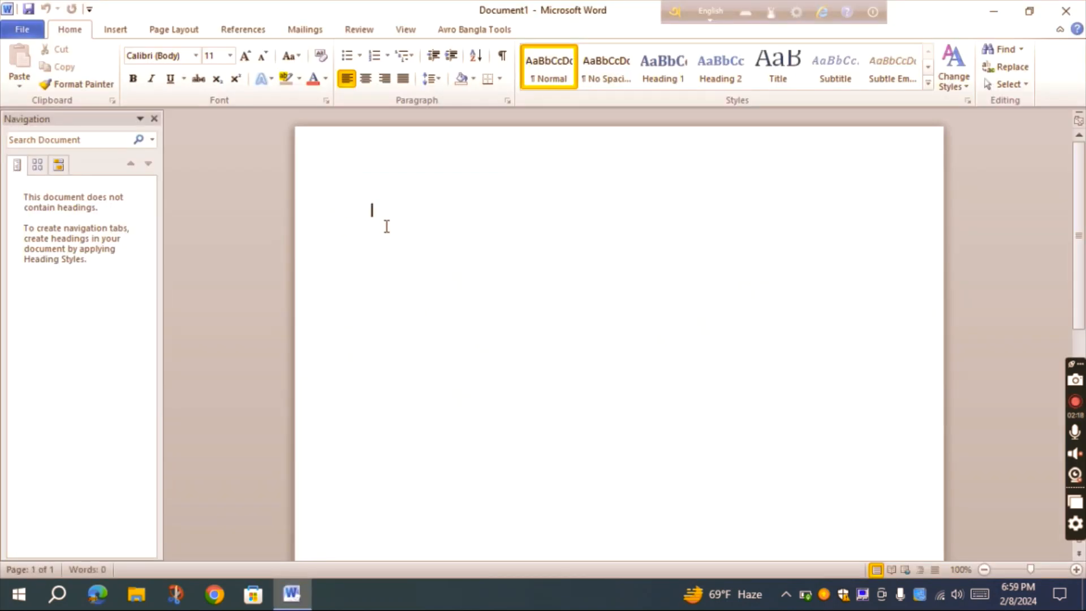
# Try English typing with the letters df in the blank document, and erase them
pyautogui.write('df')
pyautogui.press('BackSpace')
pyautogui.press('BackSpace')
# Switch Avro Keyboard from English to Bangla mode, test it with the letters df in the document, and erase them
pyautogui.click(700, 7)
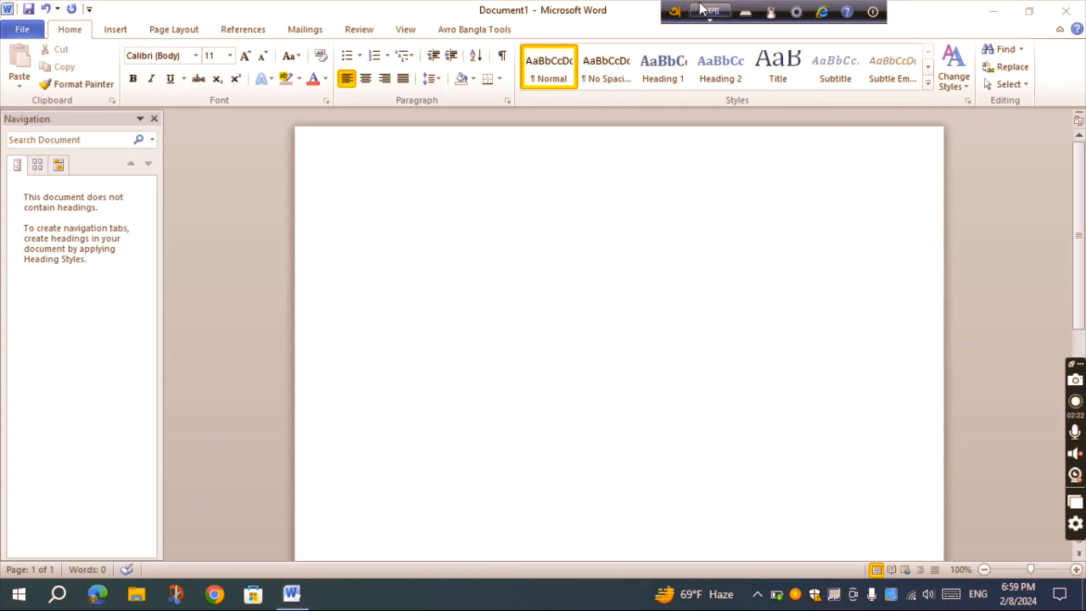
pyautogui.click(404, 228)
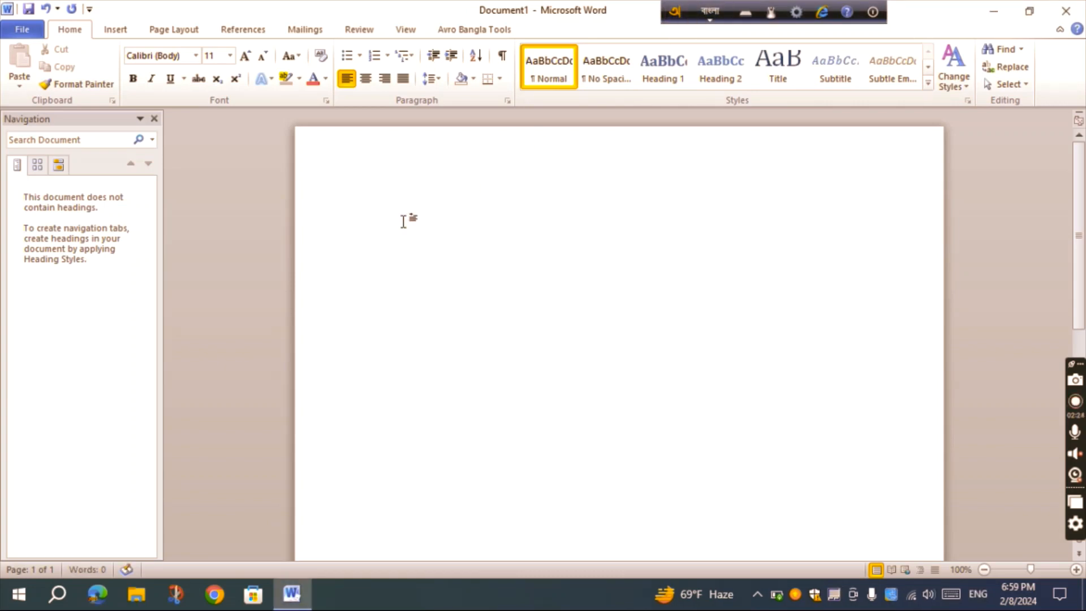
pyautogui.write('df')
pyautogui.press('BackSpace')
pyautogui.press('BackSpace')
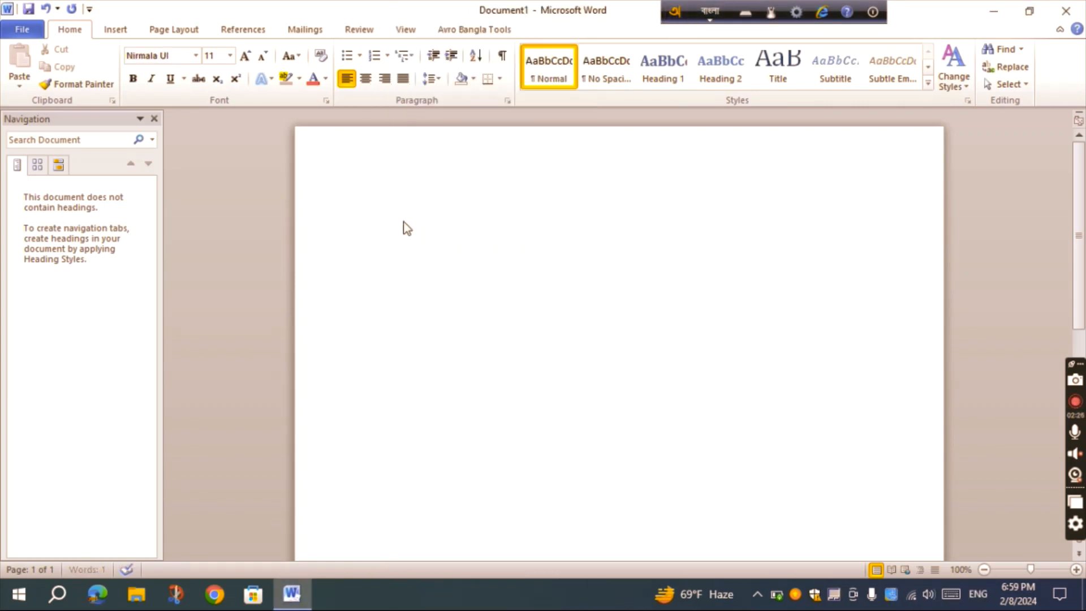
# Write two lines of Bangla text in the document: কেমন আস and a second line ending in আসি
pyautogui.write('k')
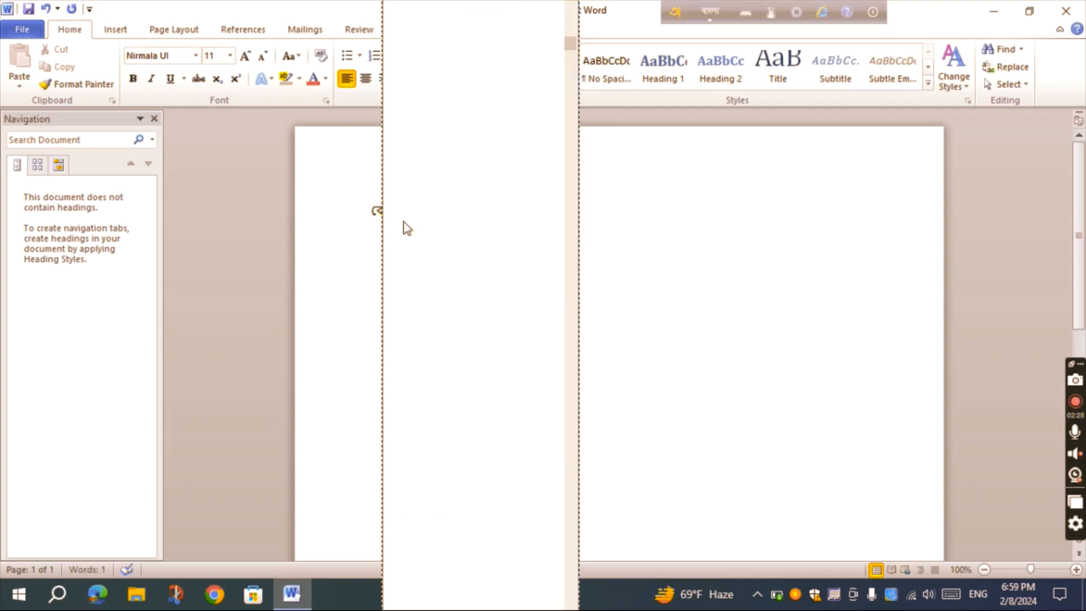
pyautogui.write('em')
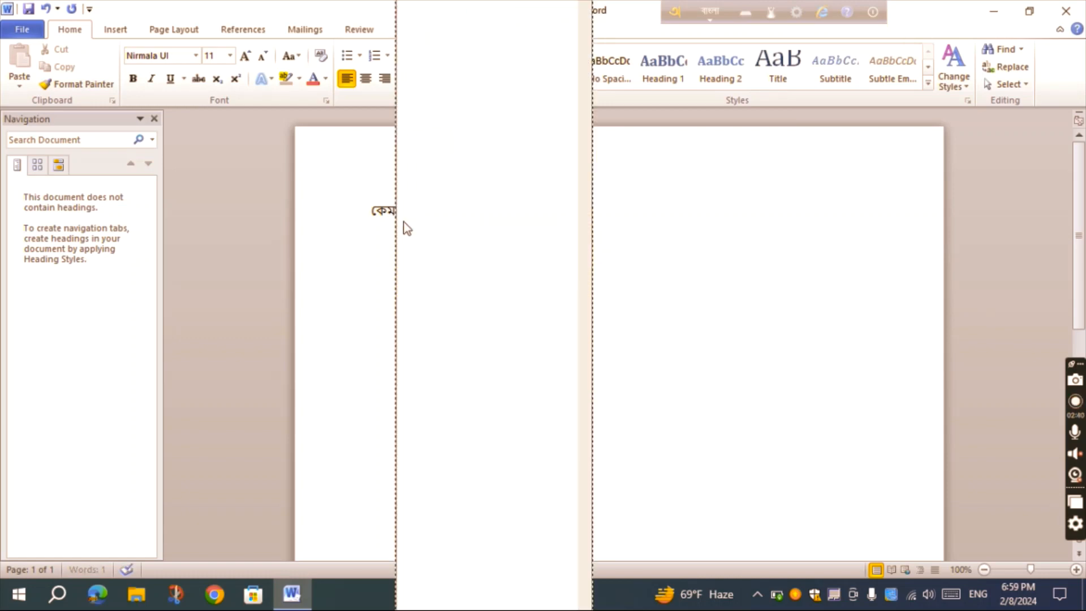
pyautogui.write('n asos')
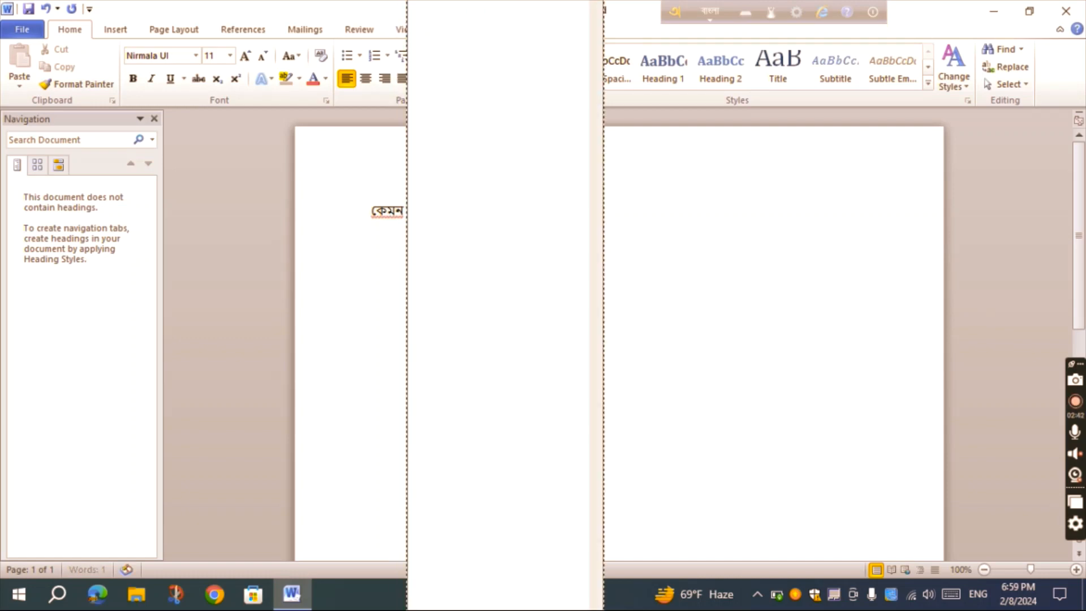
pyautogui.press('BackSpace')
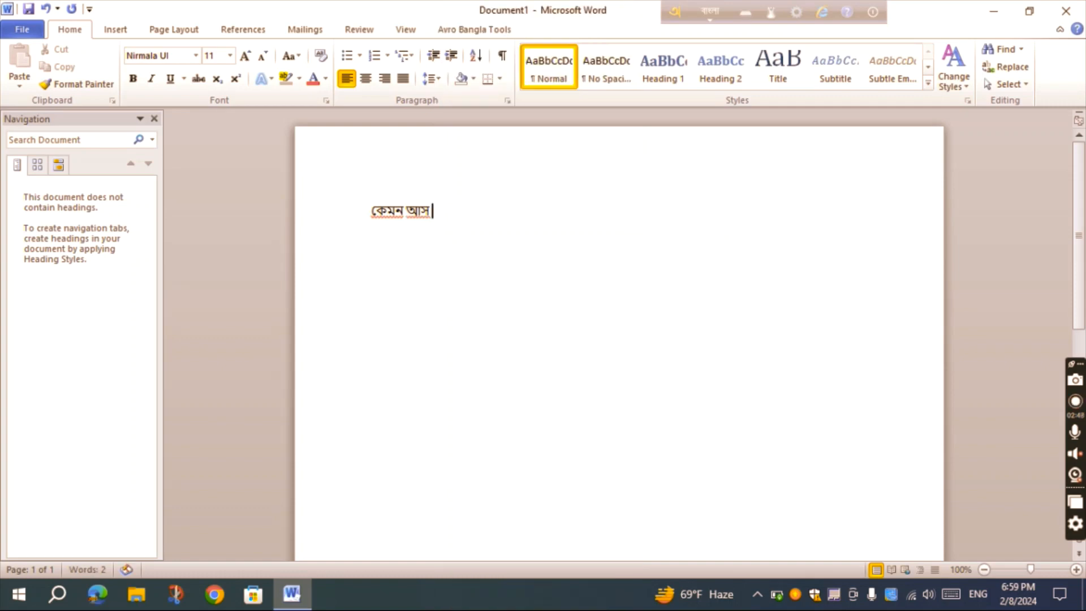
pyautogui.press('Return')
pyautogui.write('আ')
pyautogui.write(' আসি')
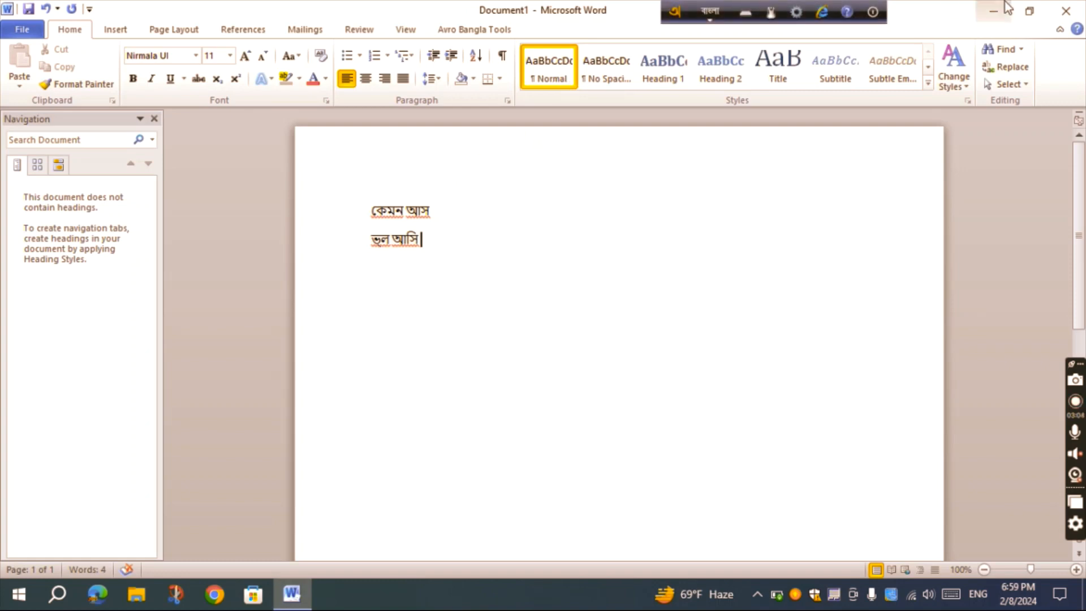
# Close the Word document without saving the changes
pyautogui.click(1065, 11)
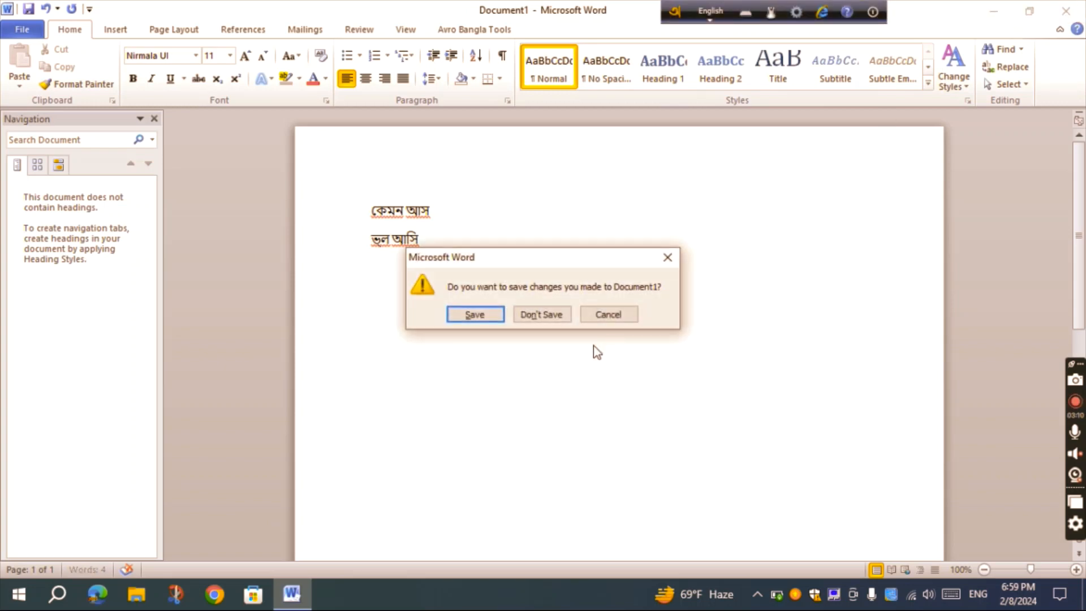
pyautogui.click(552, 320)
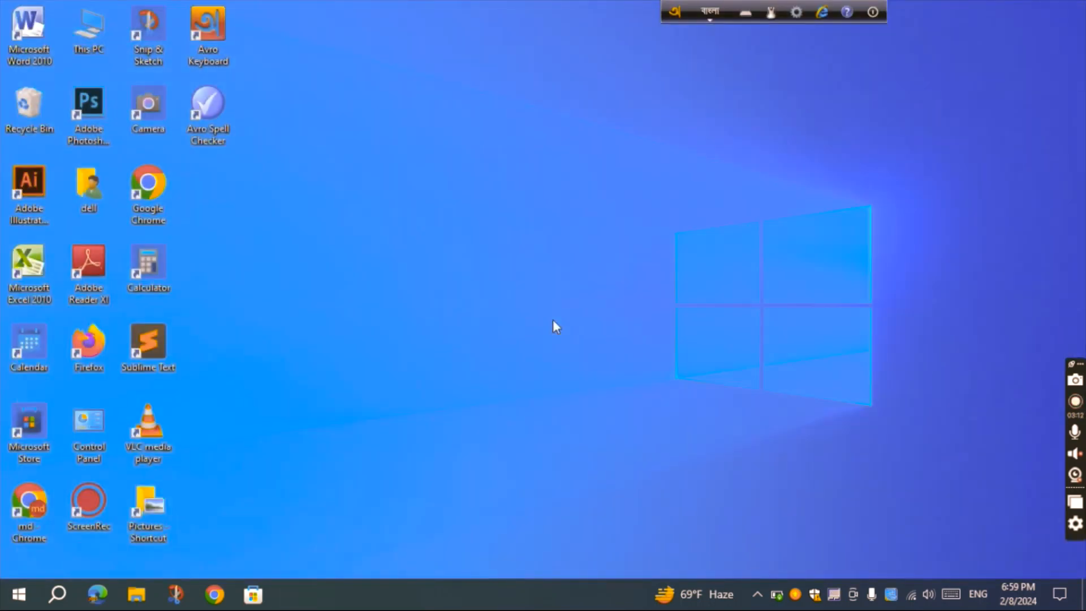